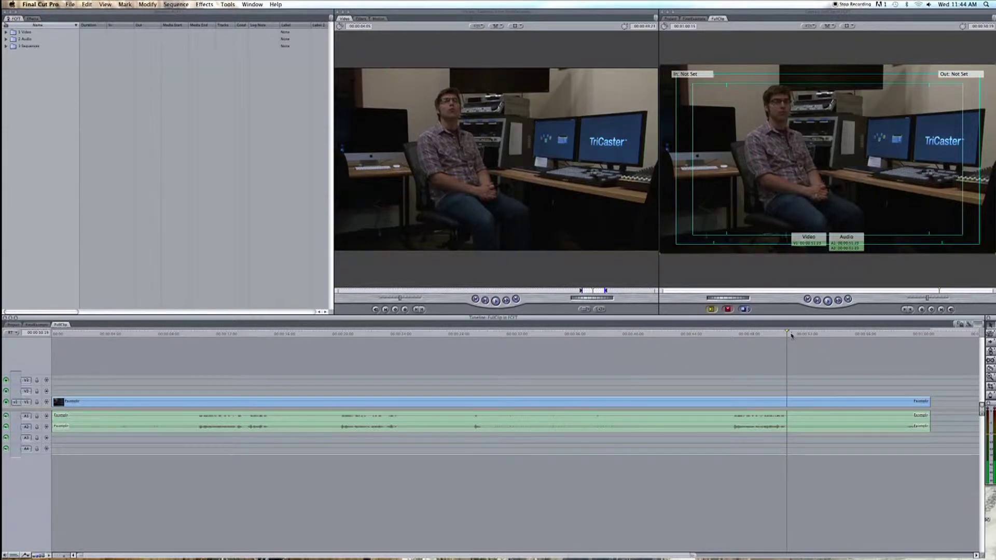
{"action": "mouse_move", "coordinate": [792, 336]}
{"action": "left_mouse_down"}
{"action": "mouse_move", "coordinate": [813, 336]}
{"action": "mouse_move", "coordinate": [796, 336]}
{"action": "left_mouse_up"}
{"action": "left_click_drag", "start_coordinate": [551, 357], "coordinate": [512, 431]}
{"action": "left_click", "coordinate": [692, 387]}
{"action": "left_click_drag", "start_coordinate": [921, 404], "coordinate": [924, 404]}
{"action": "left_click", "coordinate": [952, 405]}
{"action": "key", "text": "super+z"}
{"action": "left_click_drag", "start_coordinate": [312, 370], "coordinate": [293, 425]}
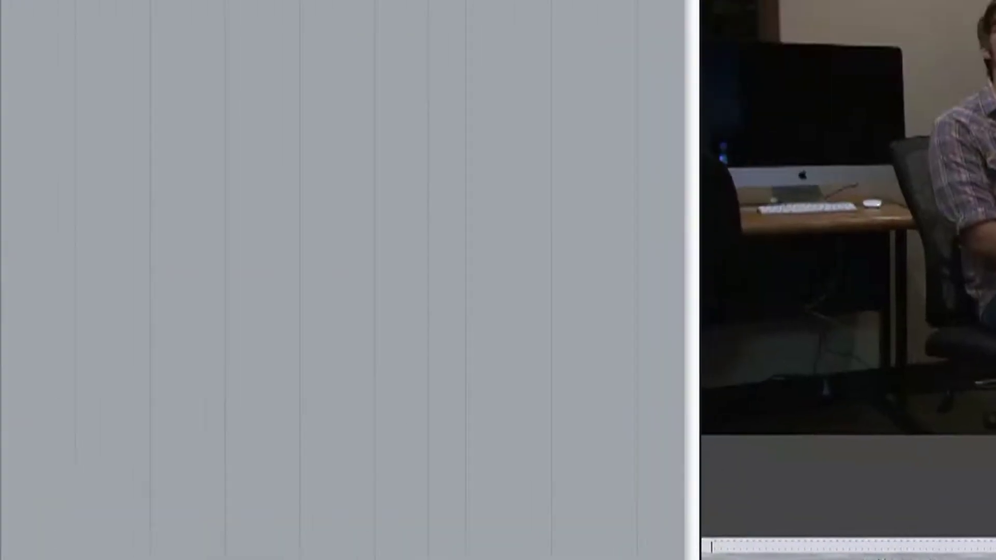
{"action": "left_click", "coordinate": [153, 9]}
{"action": "mouse_move", "coordinate": [313, 425]}
{"action": "left_click", "coordinate": [482, 470]}
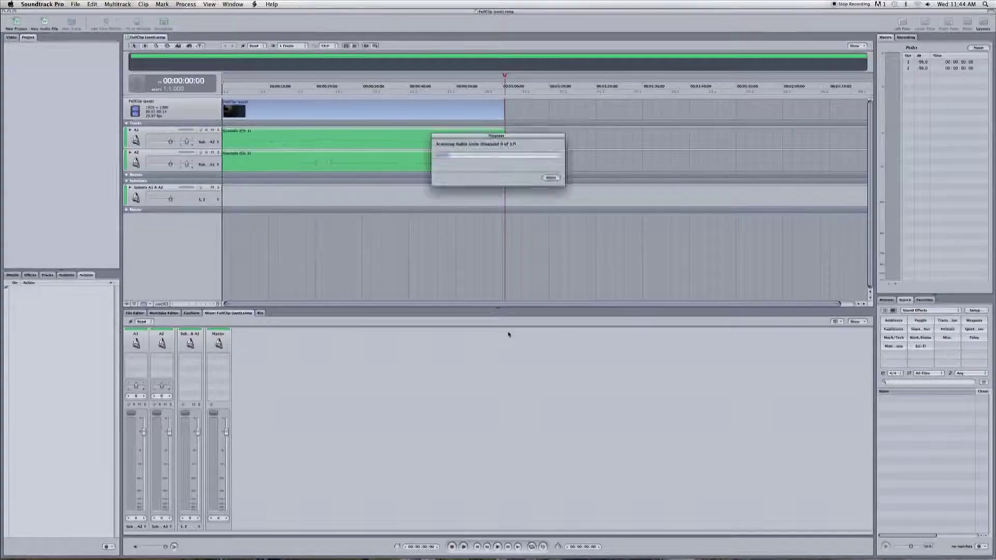
{"action": "double_click", "coordinate": [441, 165]}
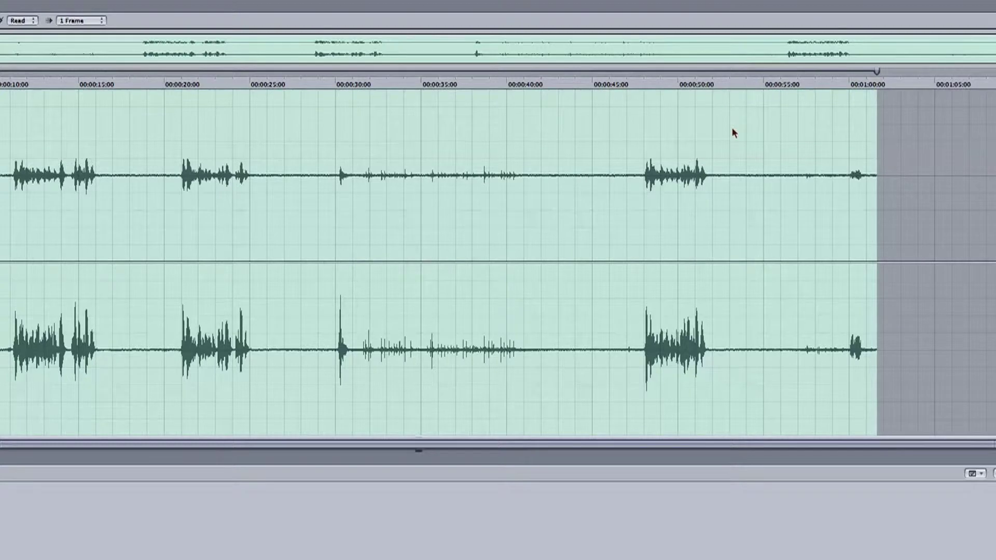
{"action": "left_click_drag", "start_coordinate": [815, 115], "coordinate": [720, 243]}
{"action": "key", "text": "space"}
{"action": "key", "text": "space"}
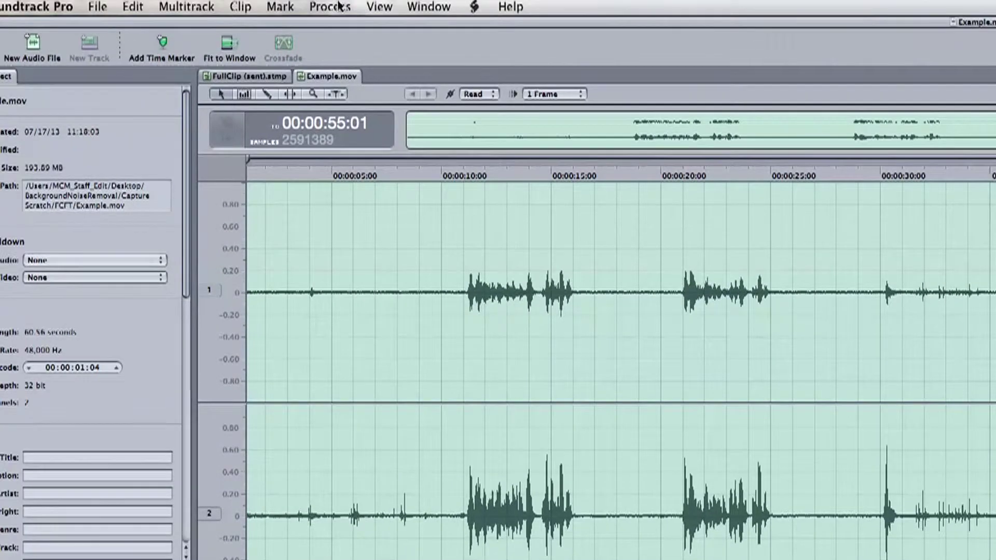
{"action": "left_click", "coordinate": [330, 7]}
{"action": "mouse_move", "coordinate": [415, 212]}
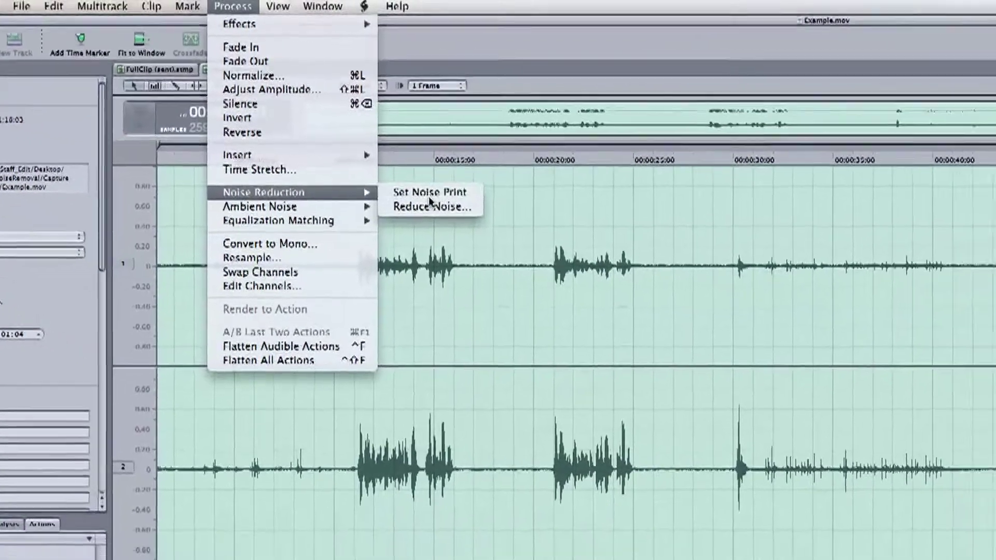
{"action": "left_click", "coordinate": [546, 212]}
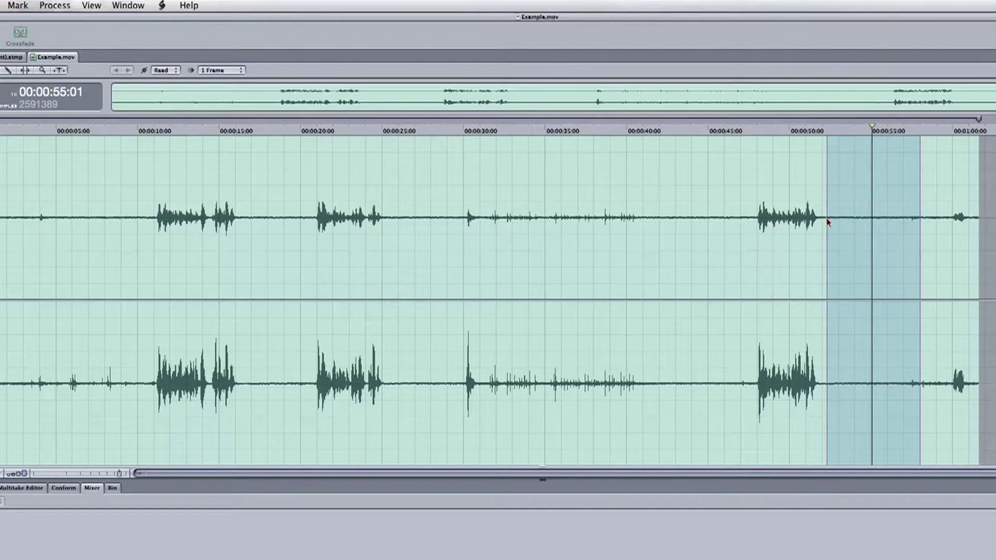
{"action": "left_click", "coordinate": [841, 218]}
{"action": "key", "text": "super+a"}
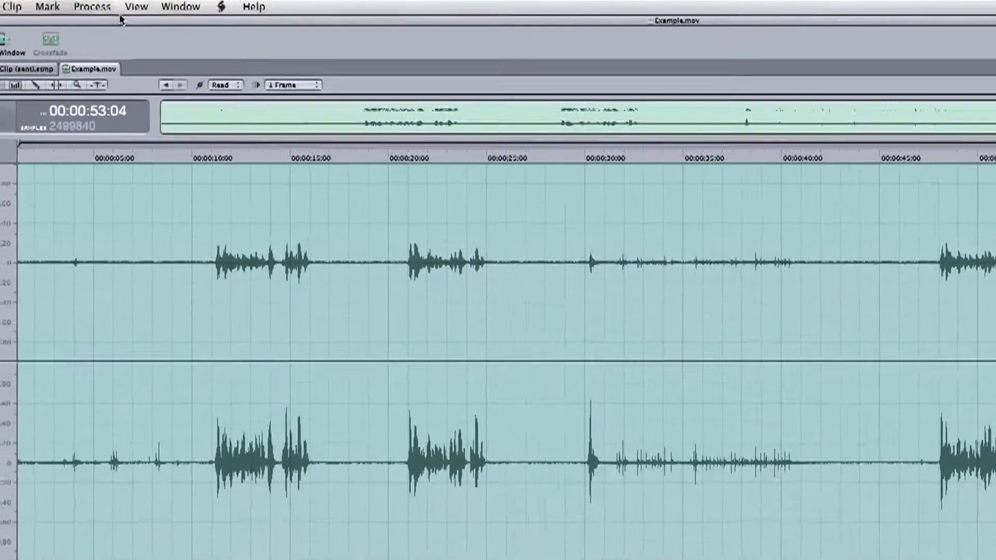
{"action": "left_click", "coordinate": [55, 5]}
{"action": "mouse_move", "coordinate": [311, 248]}
{"action": "left_click", "coordinate": [388, 268]}
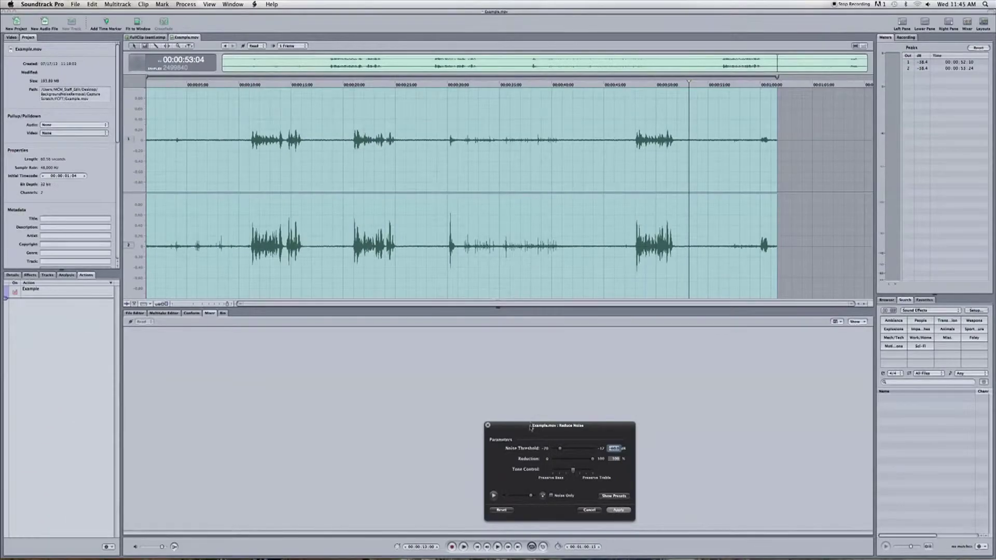
{"action": "left_click_drag", "start_coordinate": [530, 428], "coordinate": [453, 268]}
{"action": "left_click_drag", "start_coordinate": [511, 290], "coordinate": [514, 290]}
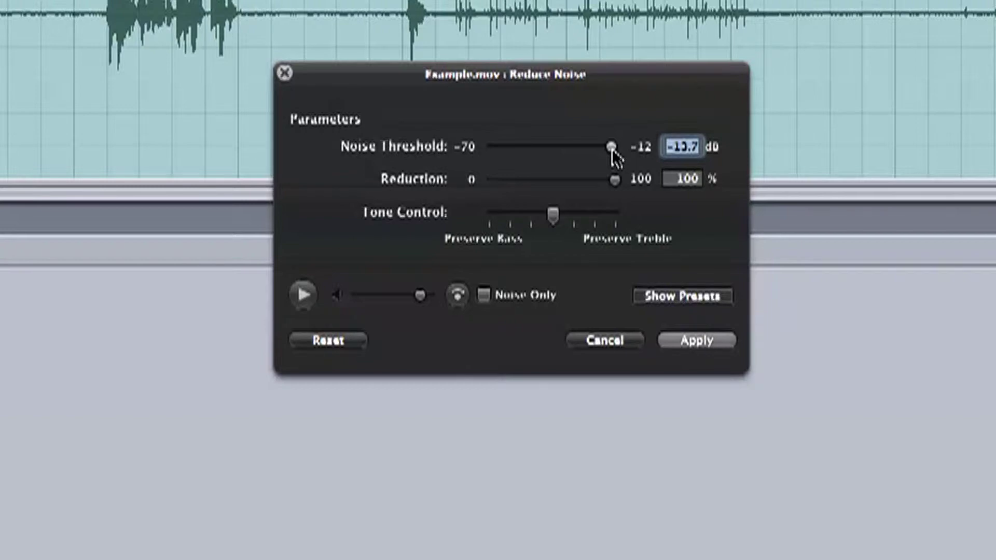
{"action": "left_click_drag", "start_coordinate": [612, 149], "coordinate": [475, 151]}
{"action": "left_click_drag", "start_coordinate": [475, 150], "coordinate": [531, 151]}
{"action": "left_click", "coordinate": [311, 299]}
{"action": "left_click_drag", "start_coordinate": [529, 147], "coordinate": [549, 150]}
{"action": "left_click", "coordinate": [459, 299]}
{"action": "left_click", "coordinate": [459, 297]}
{"action": "key", "text": "space"}
{"action": "left_click", "coordinate": [760, 301]}
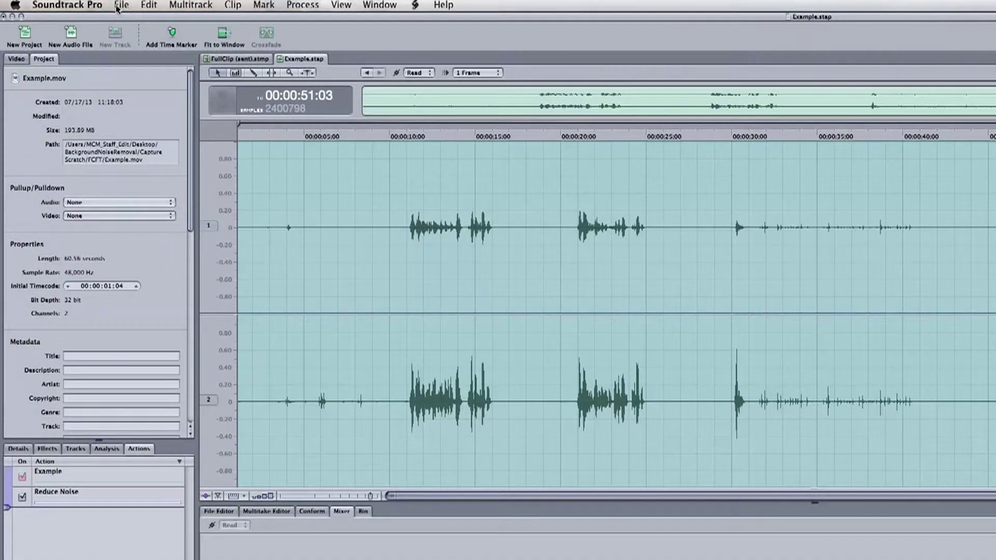
{"action": "left_click", "coordinate": [121, 5]}
{"action": "left_click", "coordinate": [141, 88]}
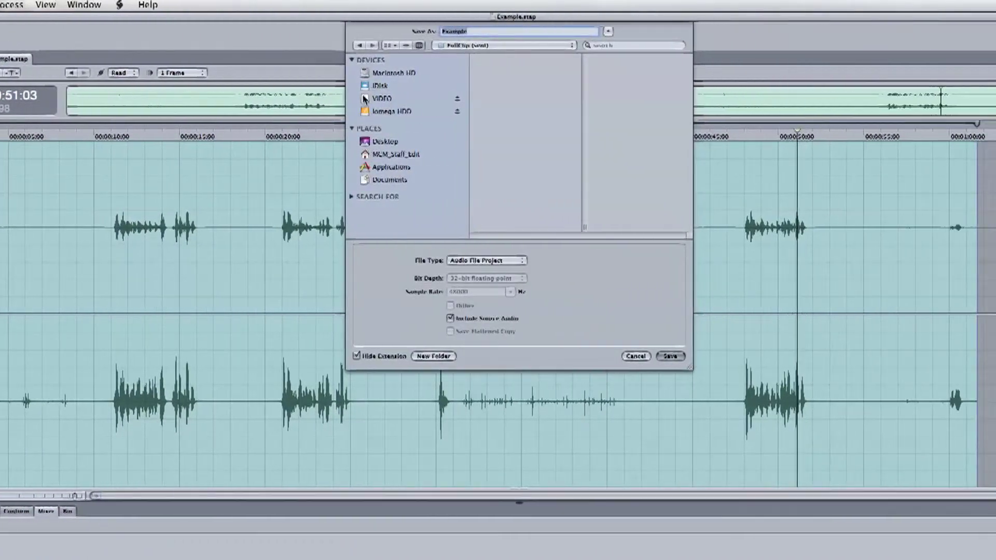
{"action": "left_click", "coordinate": [364, 141]}
{"action": "left_click", "coordinate": [482, 81]}
{"action": "left_click", "coordinate": [623, 356]}
{"action": "left_click", "coordinate": [556, 94]}
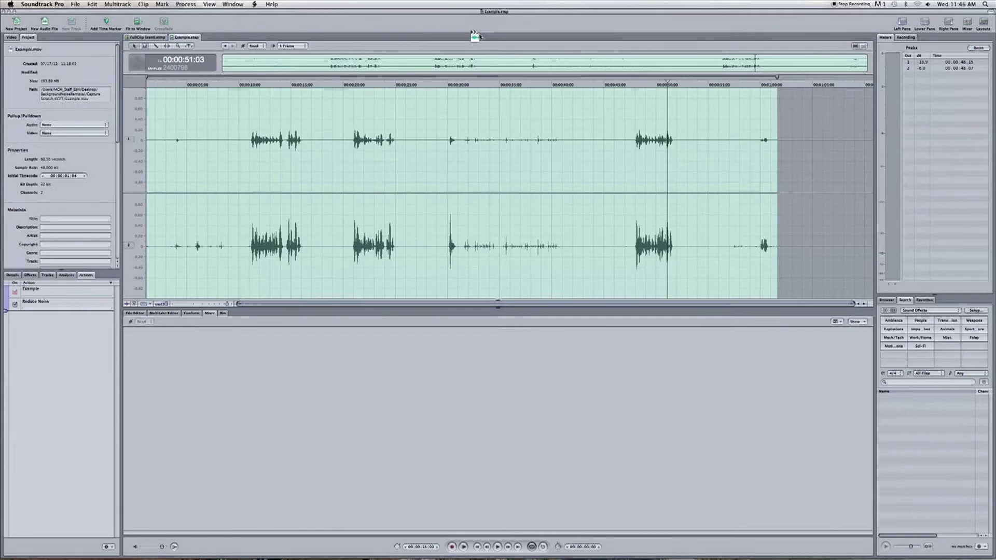
{"action": "key", "text": "super+Tab"}
{"action": "left_click_drag", "start_coordinate": [476, 37], "coordinate": [333, 77]}
{"action": "left_click_drag", "start_coordinate": [562, 127], "coordinate": [78, 150]}
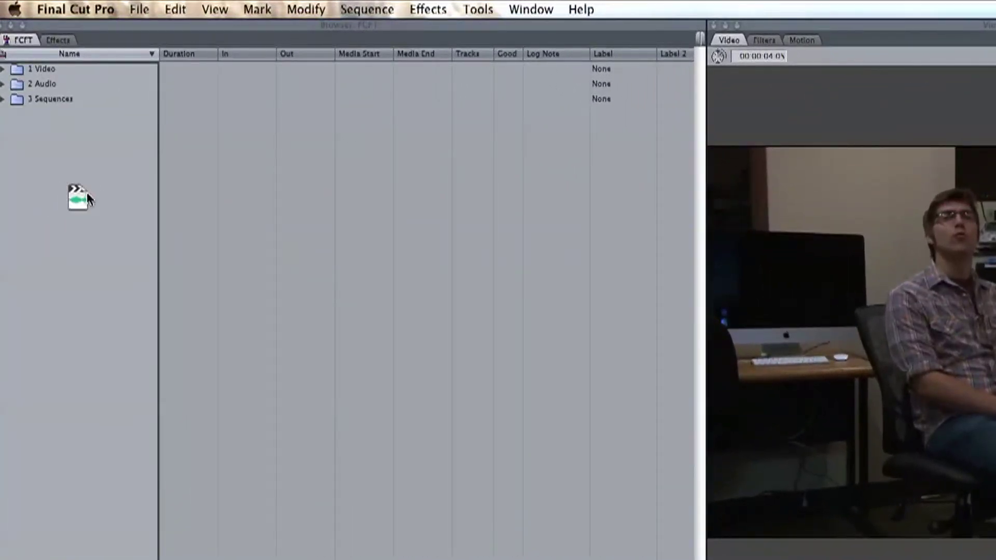
{"action": "left_click_drag", "start_coordinate": [87, 192], "coordinate": [88, 200]}
{"action": "left_click_drag", "start_coordinate": [18, 115], "coordinate": [121, 324]}
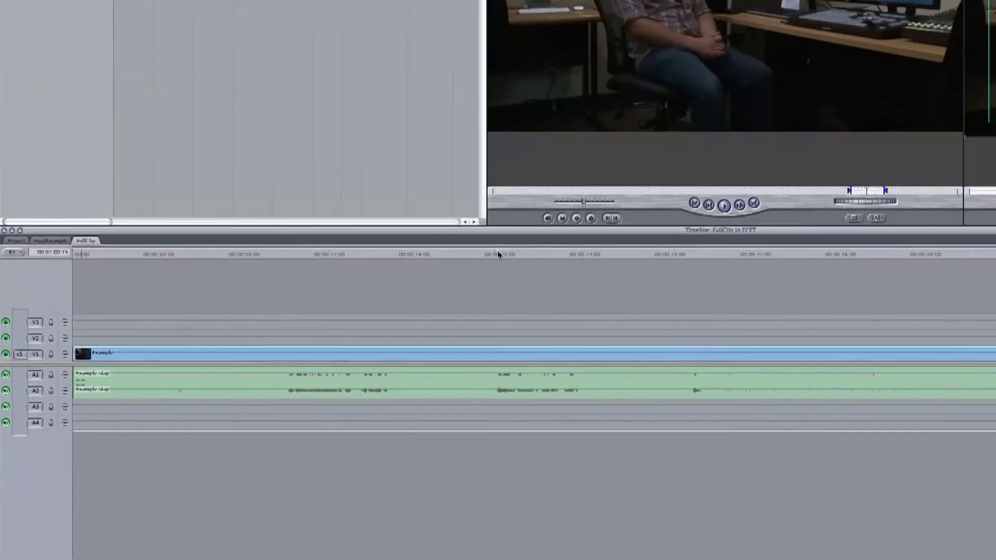
{"action": "left_click_drag", "start_coordinate": [730, 141], "coordinate": [751, 143]}
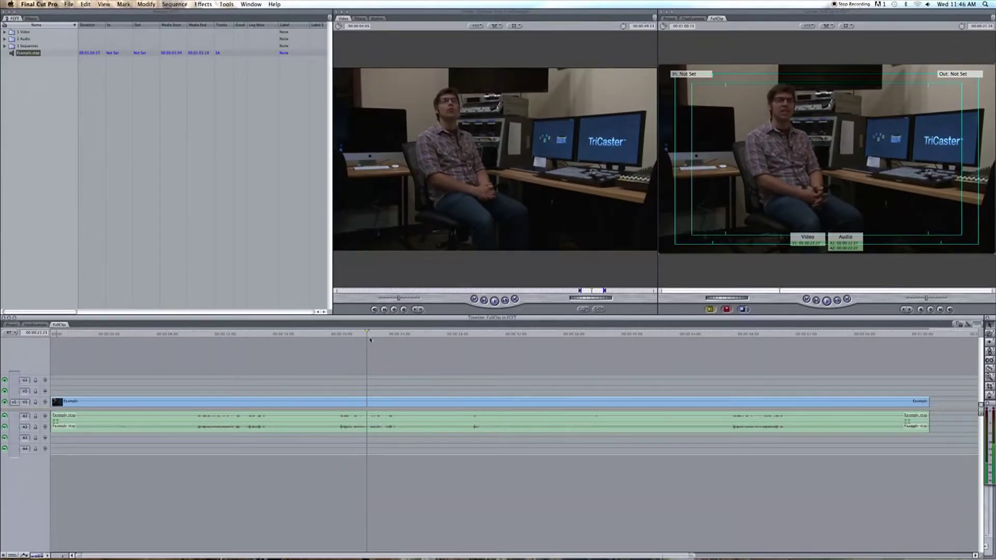